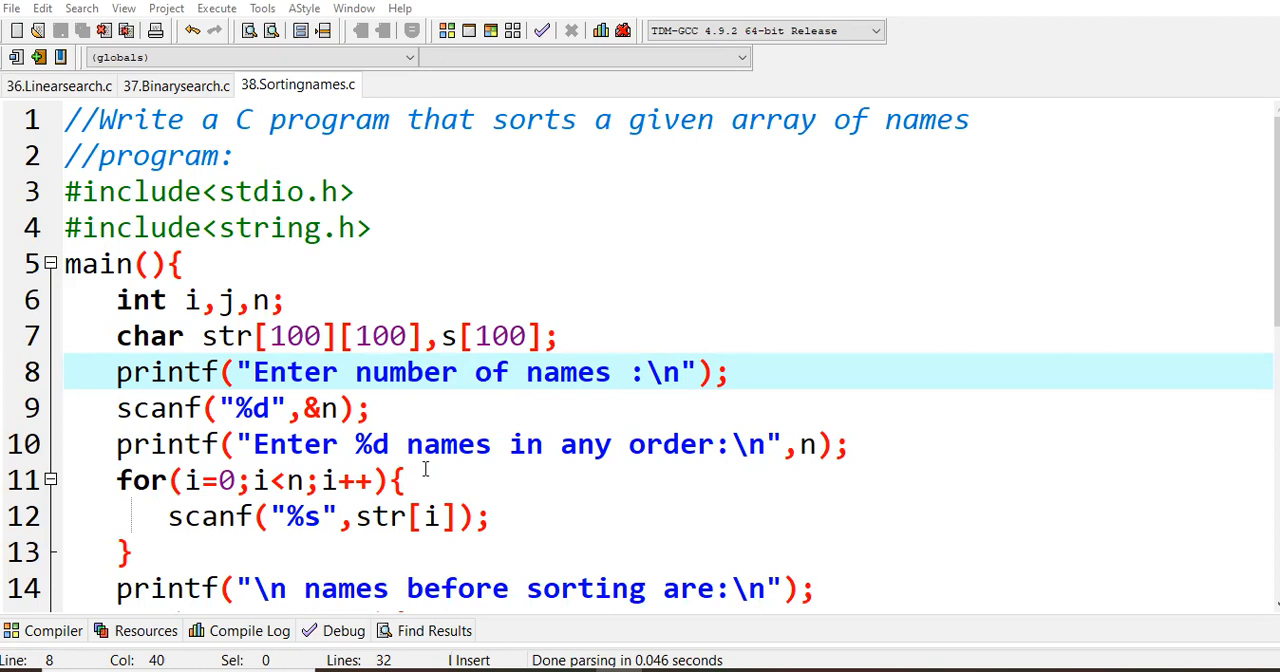
- Move the cursor from the pre-sort print loop down through the comparison loop to the strcpy swap
{"action": "left_click", "coordinate": [425, 470]}
{"action": "key", "text": "Down"}
{"action": "key", "text": "Down"}
{"action": "key", "text": "Down"}
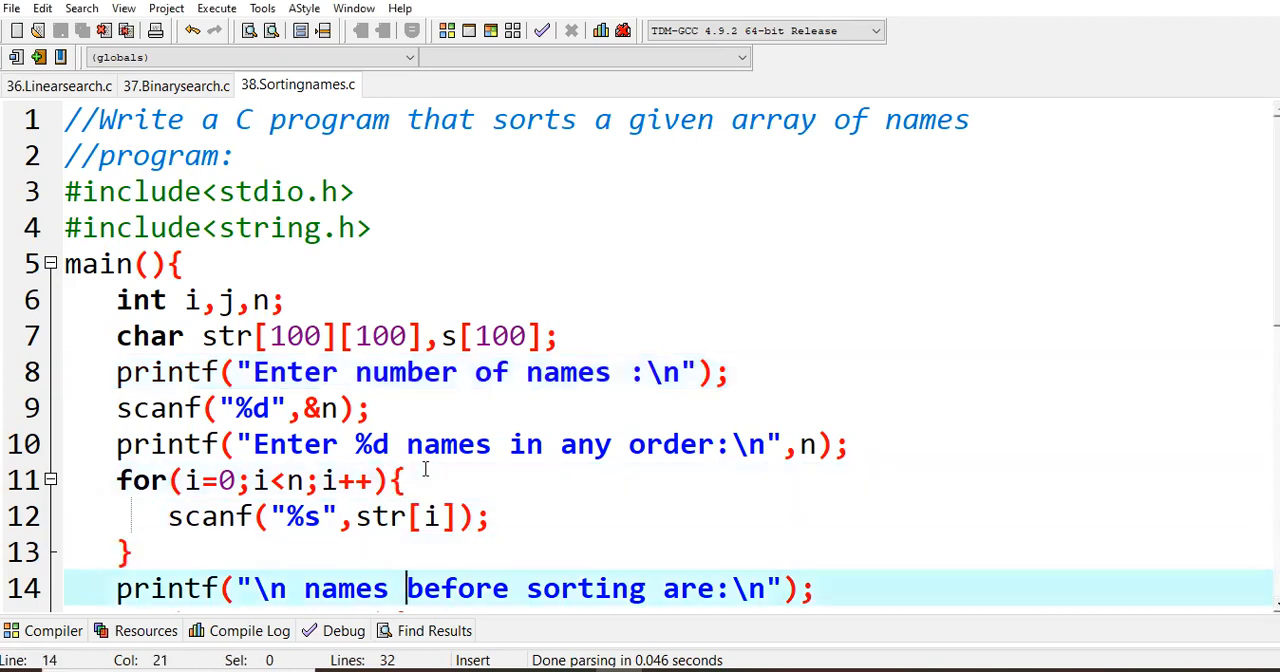
{"action": "key", "text": "Down"}
{"action": "key", "text": "Down"}
{"action": "key", "text": "Down"}
{"action": "key", "text": "Down"}
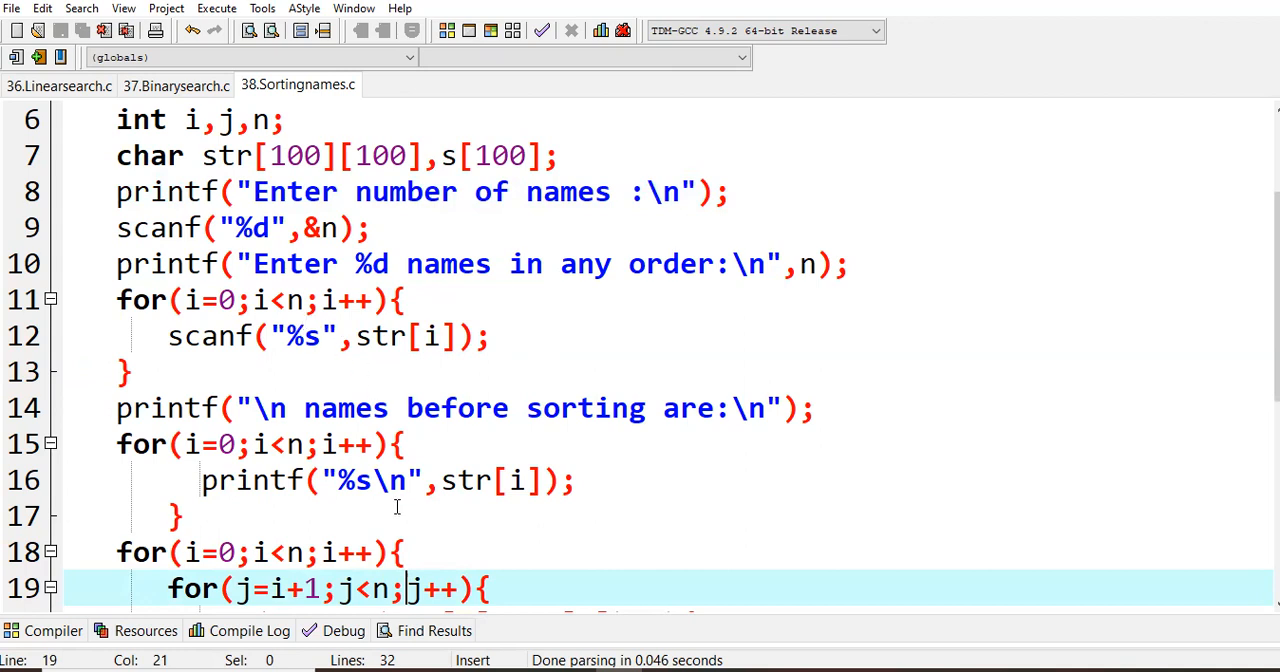
{"action": "key", "text": "Down"}
{"action": "key", "text": "Down"}
{"action": "key", "text": "Down"}
{"action": "key", "text": "Down"}
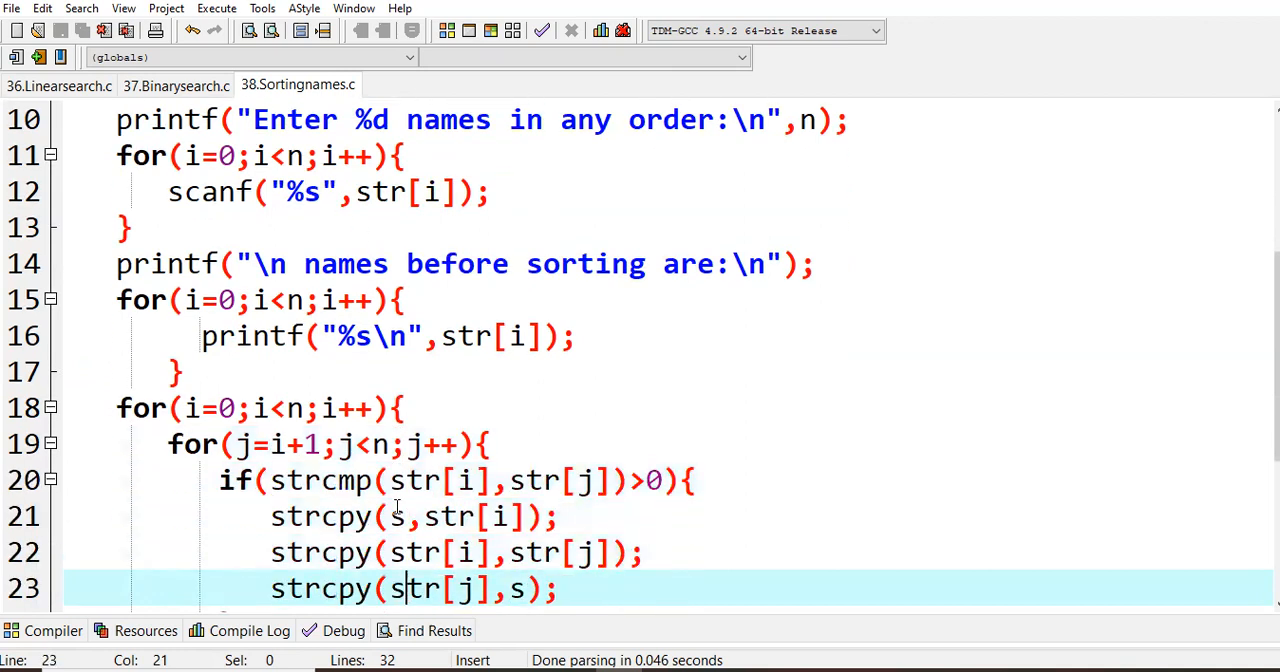
{"action": "mouse_move", "coordinate": [320, 588]}
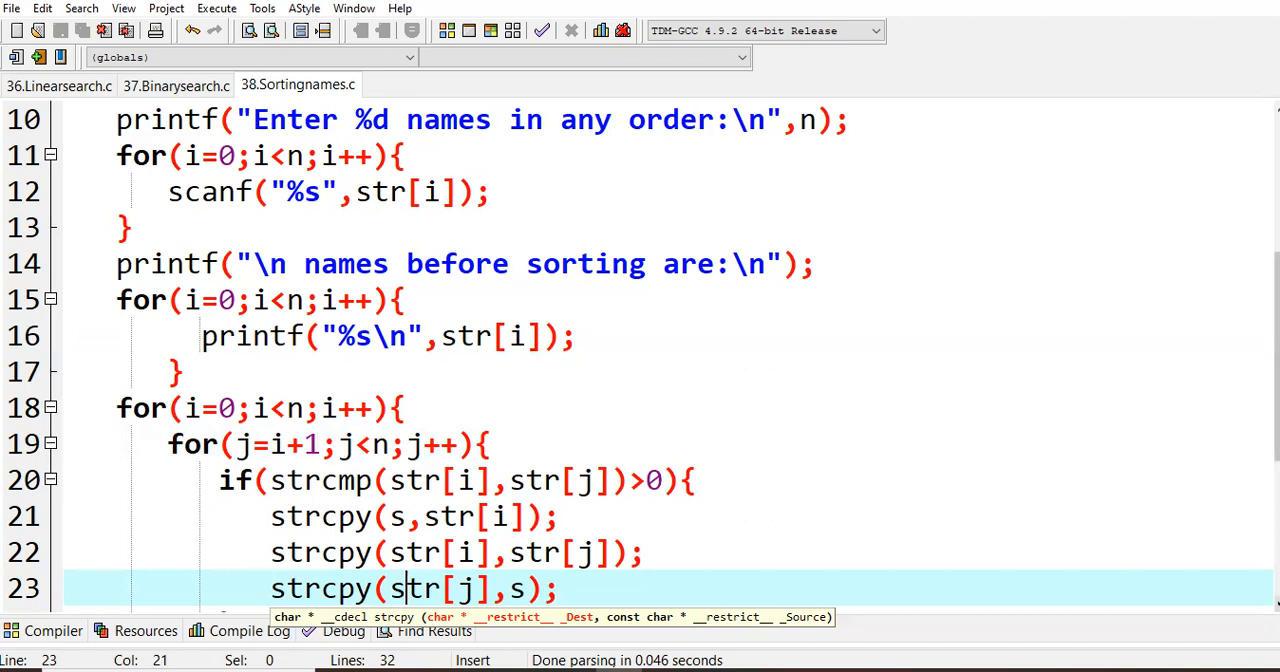
{"action": "scroll", "coordinate": [640, 350], "scroll_direction": "down", "scroll_amount": 2}
{"action": "scroll", "coordinate": [640, 350], "scroll_direction": "down", "scroll_amount": 1}
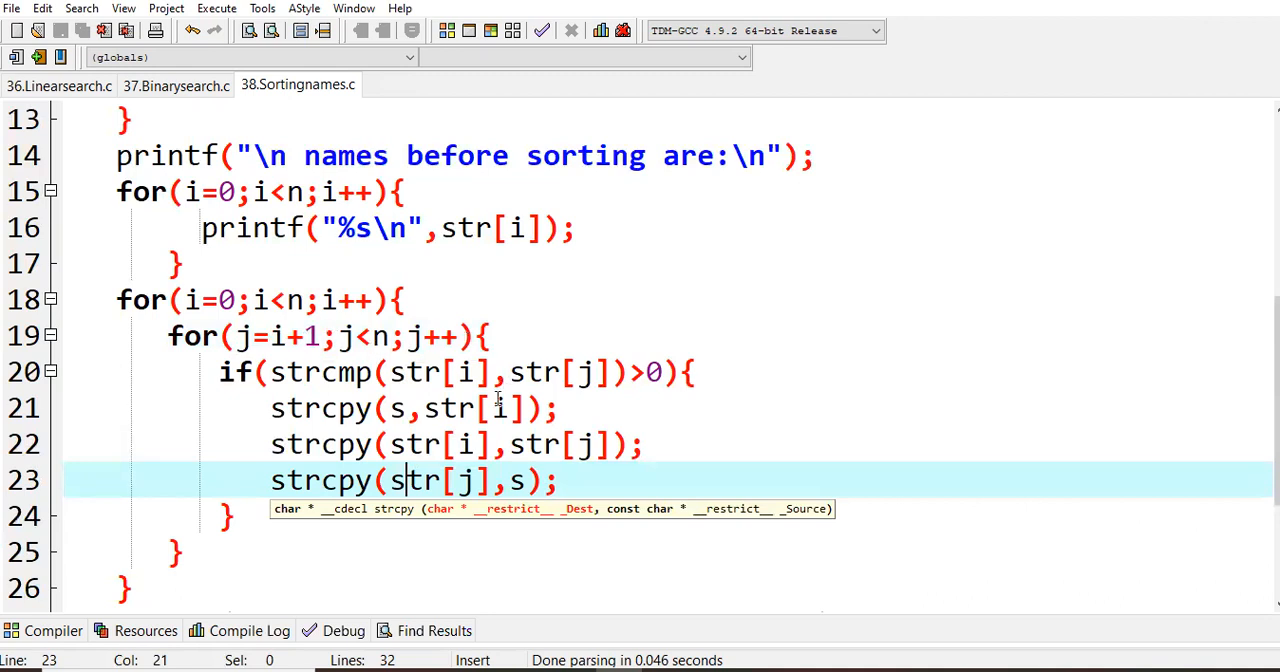
{"action": "mouse_move", "coordinate": [405, 444]}
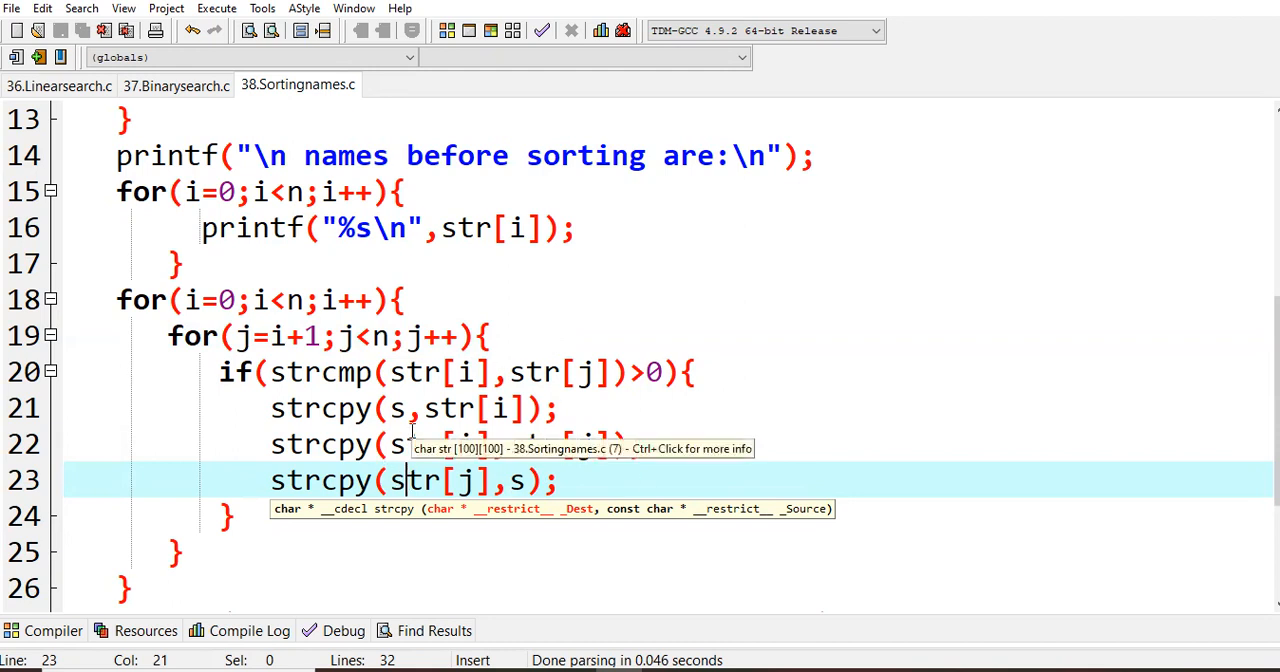
- Move the cursor down through the sorted-names print loop to the closing brace at line 32
{"action": "key", "text": "Down"}
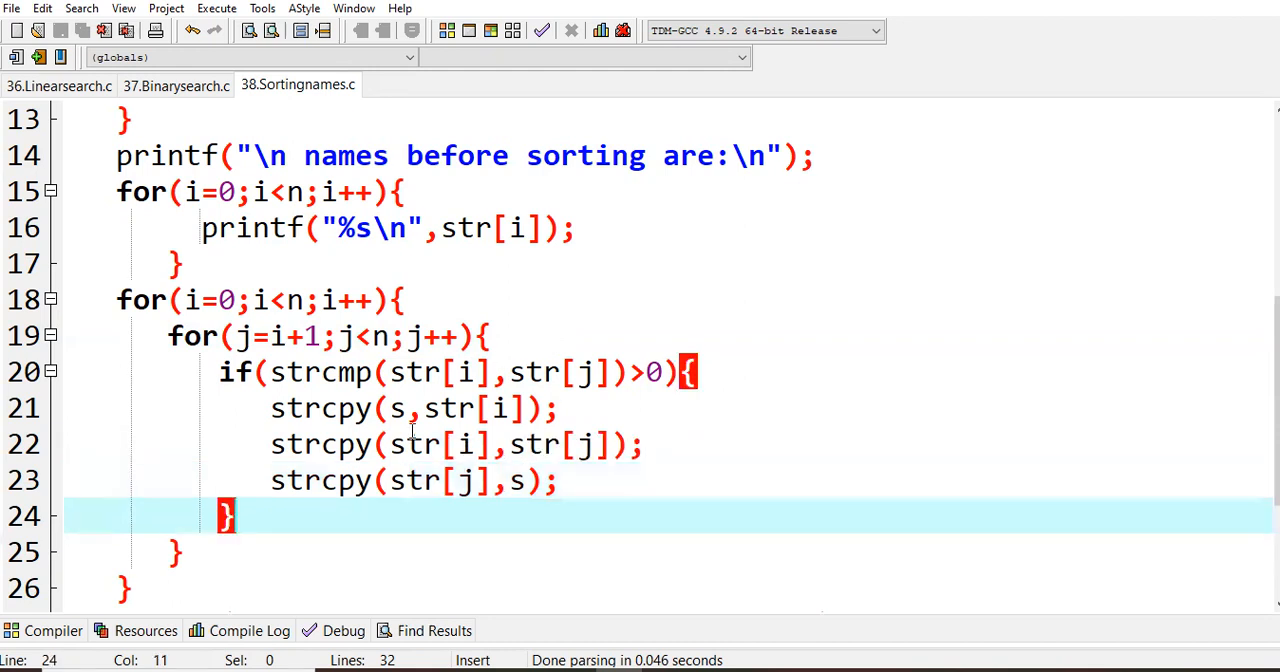
{"action": "key", "text": "Down"}
{"action": "key", "text": "Down"}
{"action": "key", "text": "Down"}
{"action": "key", "text": "Down"}
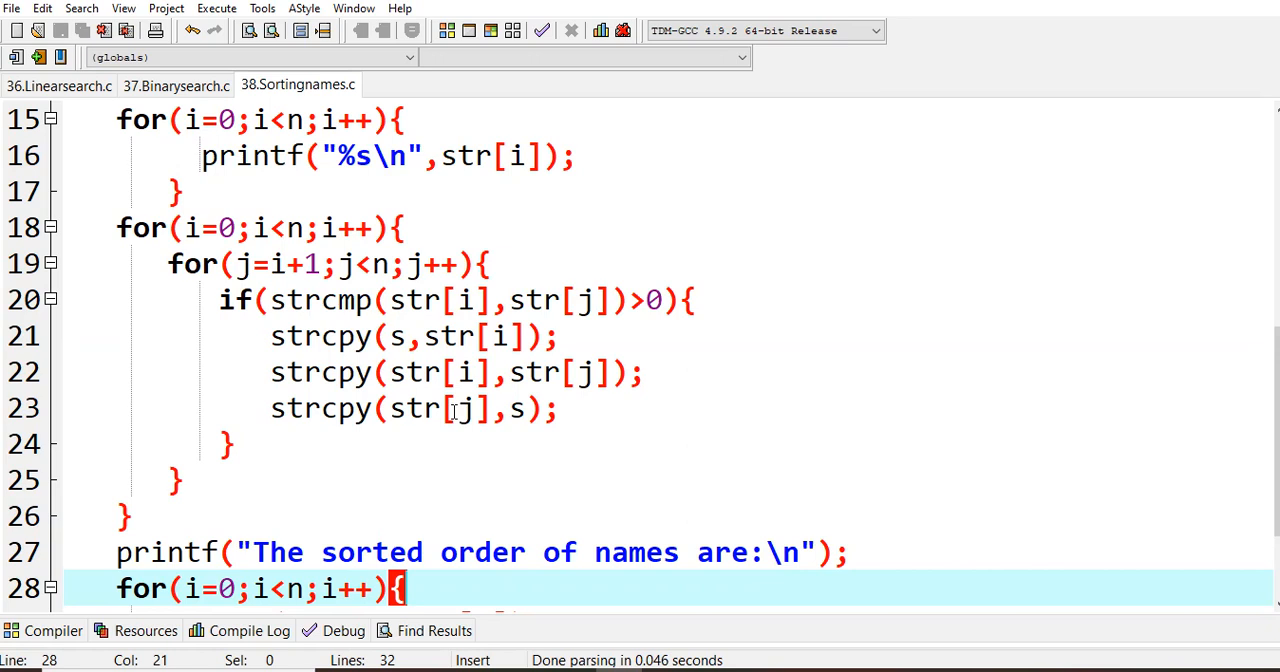
{"action": "key", "text": "Down"}
{"action": "key", "text": "Down"}
{"action": "key", "text": "Down"}
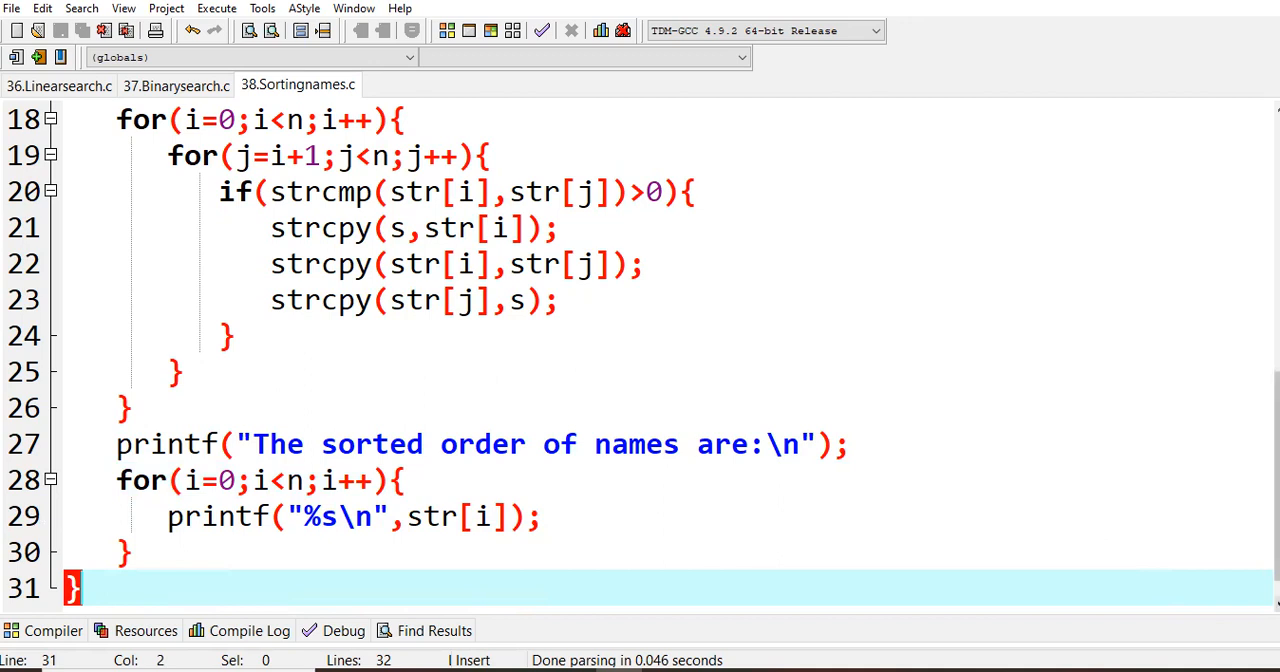
{"action": "scroll", "coordinate": [640, 350], "scroll_direction": "down", "scroll_amount": 1}
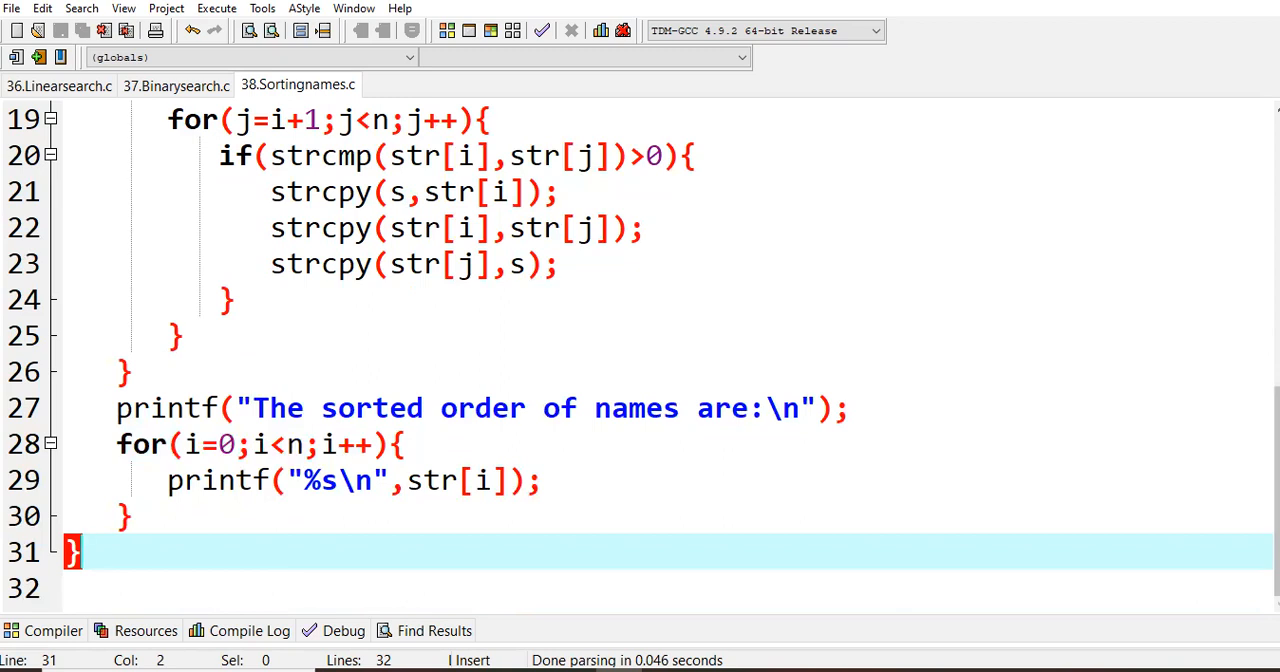
{"action": "left_click_drag", "start_coordinate": [1276, 420], "coordinate": [1276, 130]}
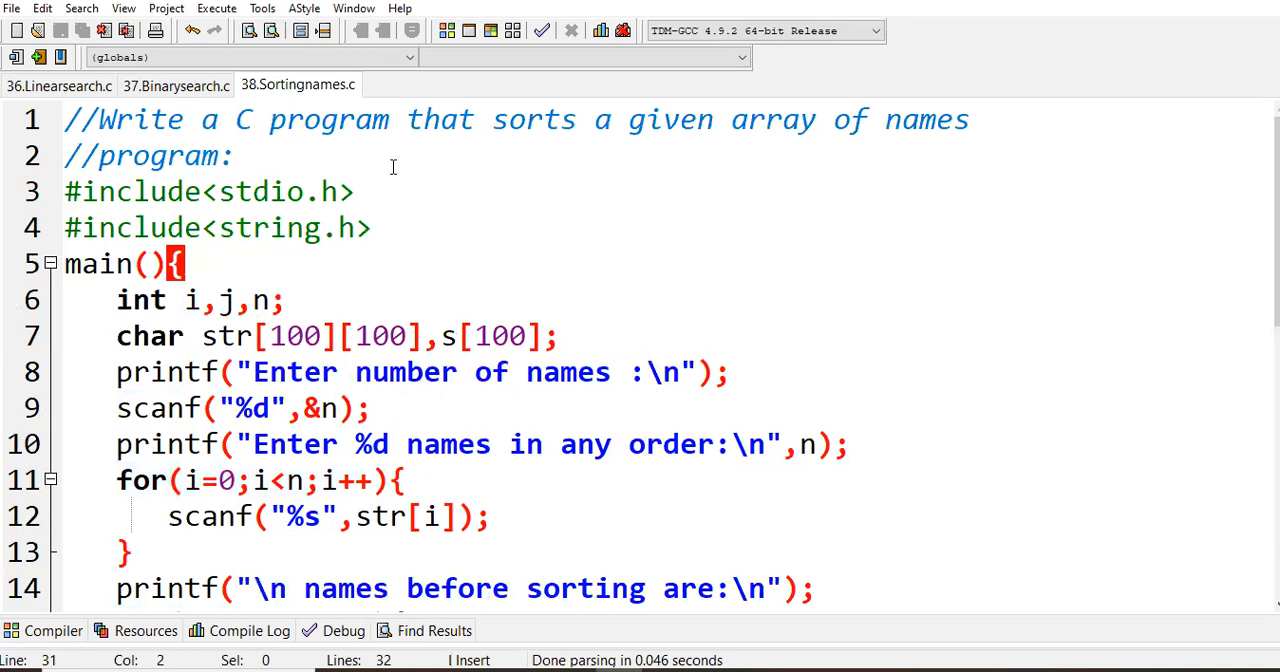
- Compile Sortingnames.c with zero errors and run 38.Sortingnames.exe in a console
{"action": "left_click", "coordinate": [448, 31]}
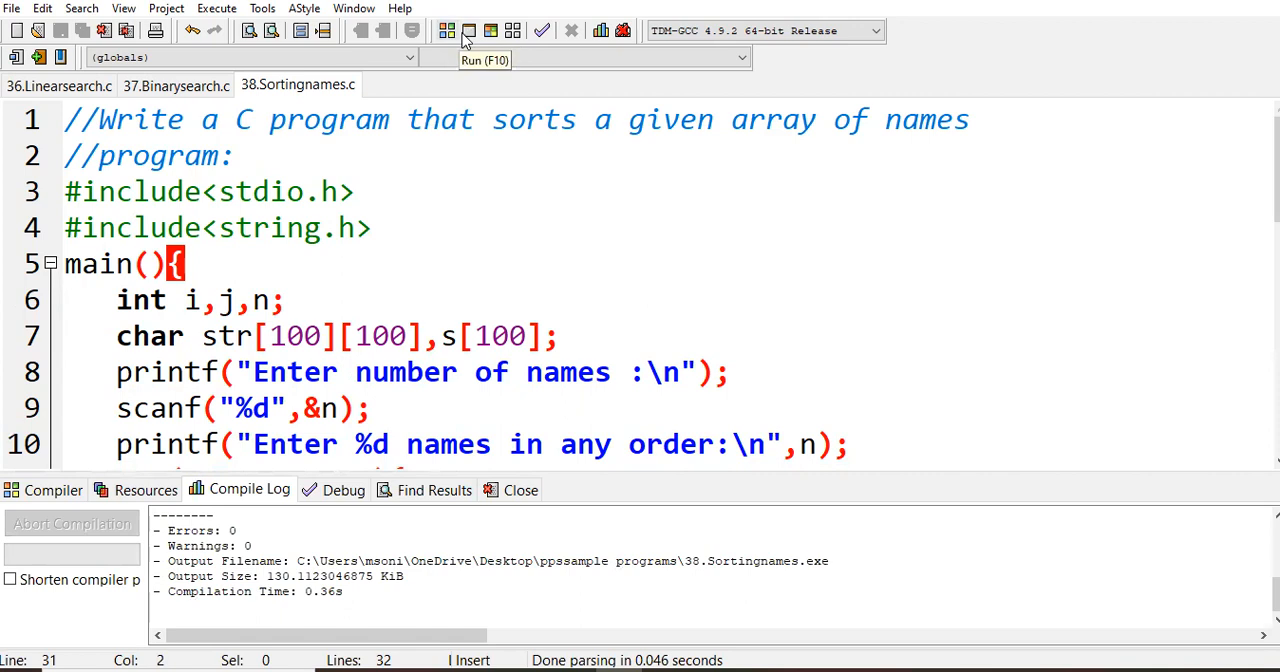
{"action": "left_click", "coordinate": [469, 31]}
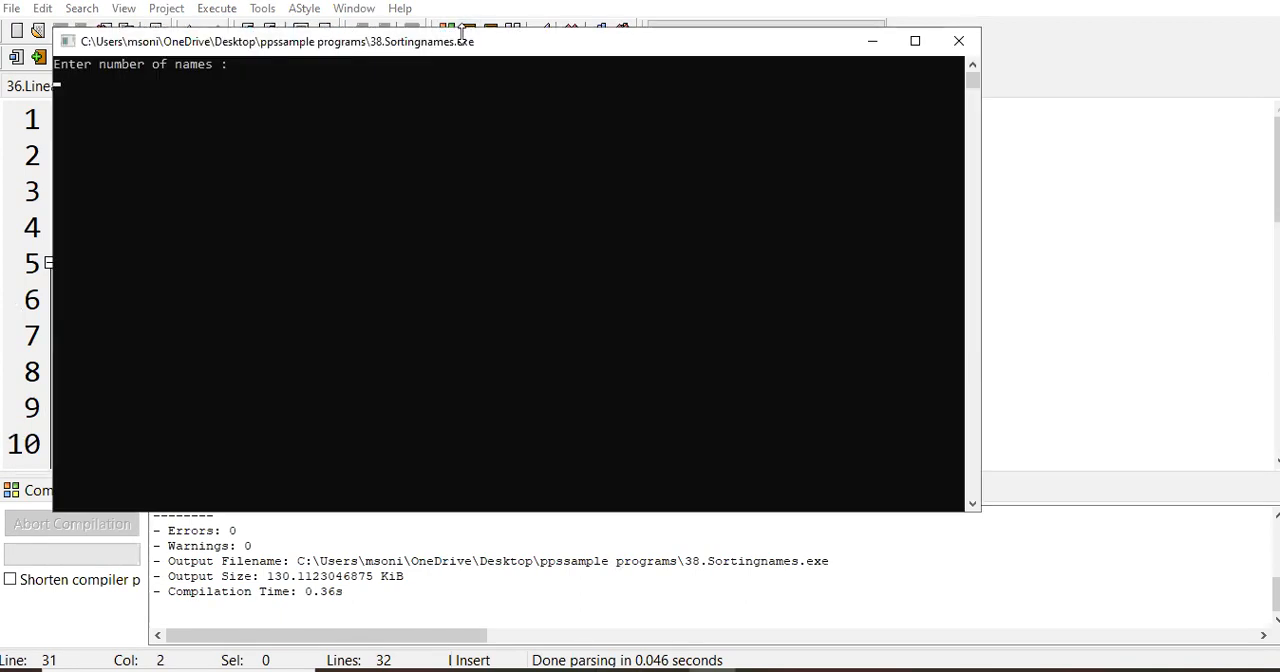
{"action": "type", "text": "3"}
- Enter 3 names — browny, candy, apple — and get them printed as apple, browny, candy
{"action": "key", "text": "Return"}
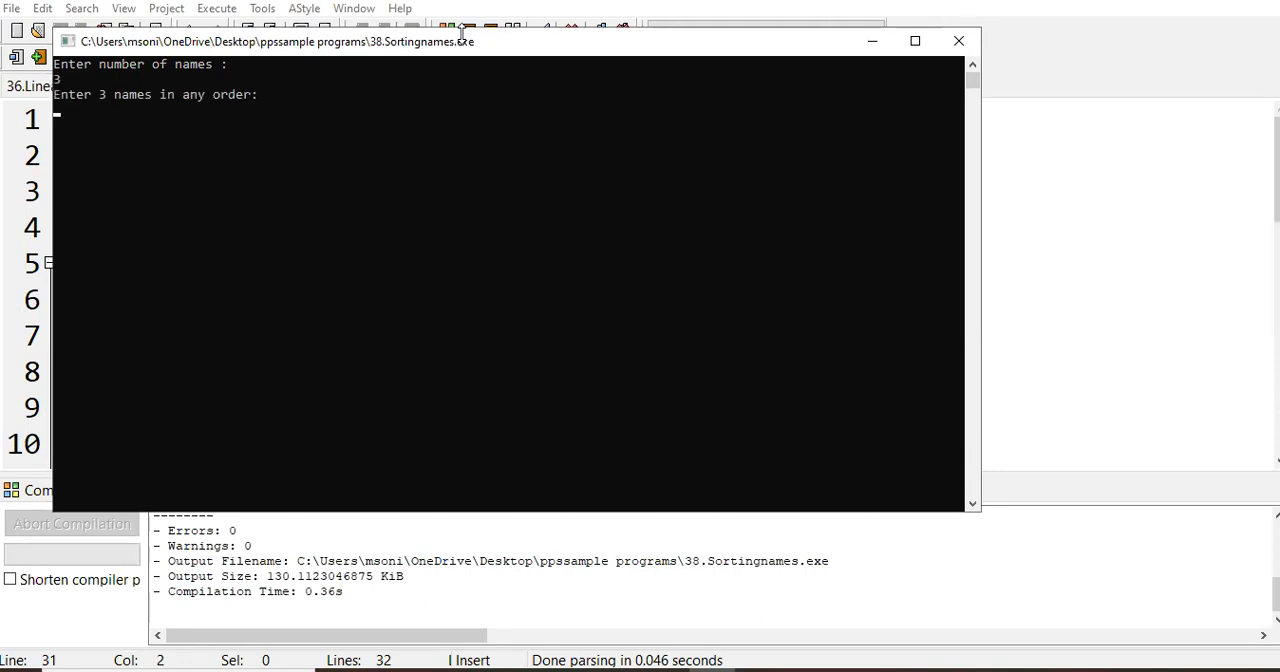
{"action": "type", "text": "brwo"}
{"action": "key", "text": "BackSpace"}
{"action": "key", "text": "BackSpace"}
{"action": "type", "text": "owny "}
{"action": "type", "text": "candy"}
{"action": "key", "text": "Return"}
{"action": "type", "text": "apple"}
{"action": "key", "text": "Return"}
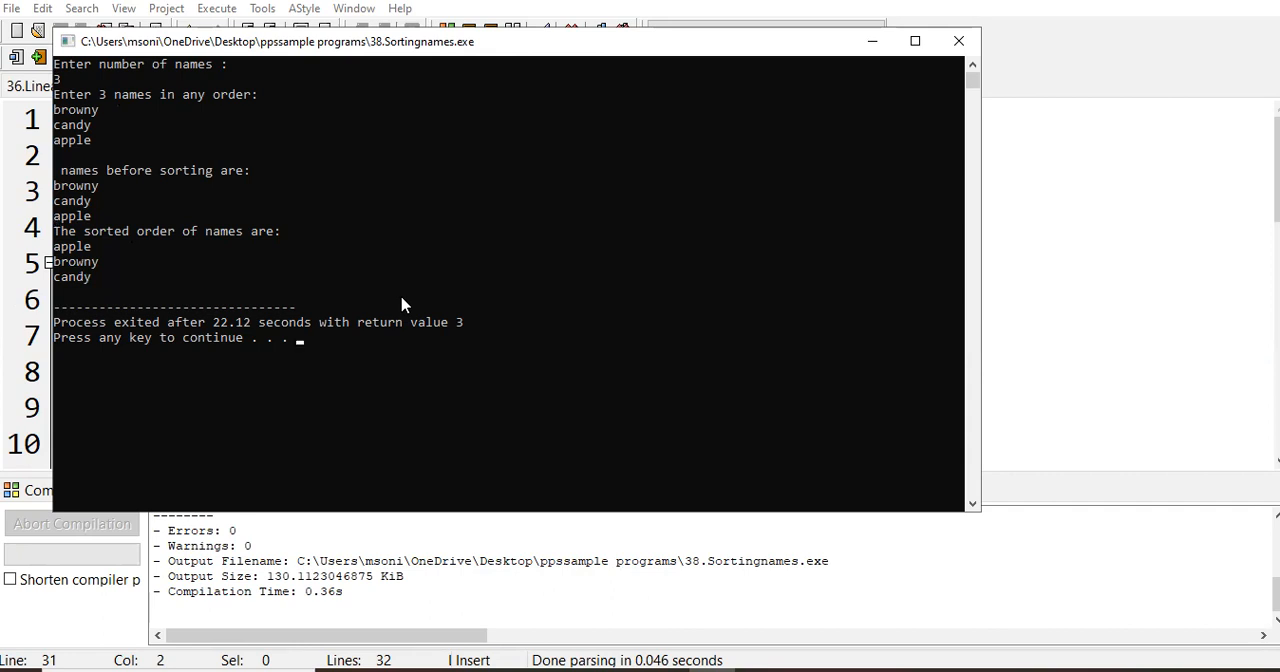
- Close the console window and the Compile Log panel, leaving only the source visible
{"action": "left_click", "coordinate": [958, 41]}
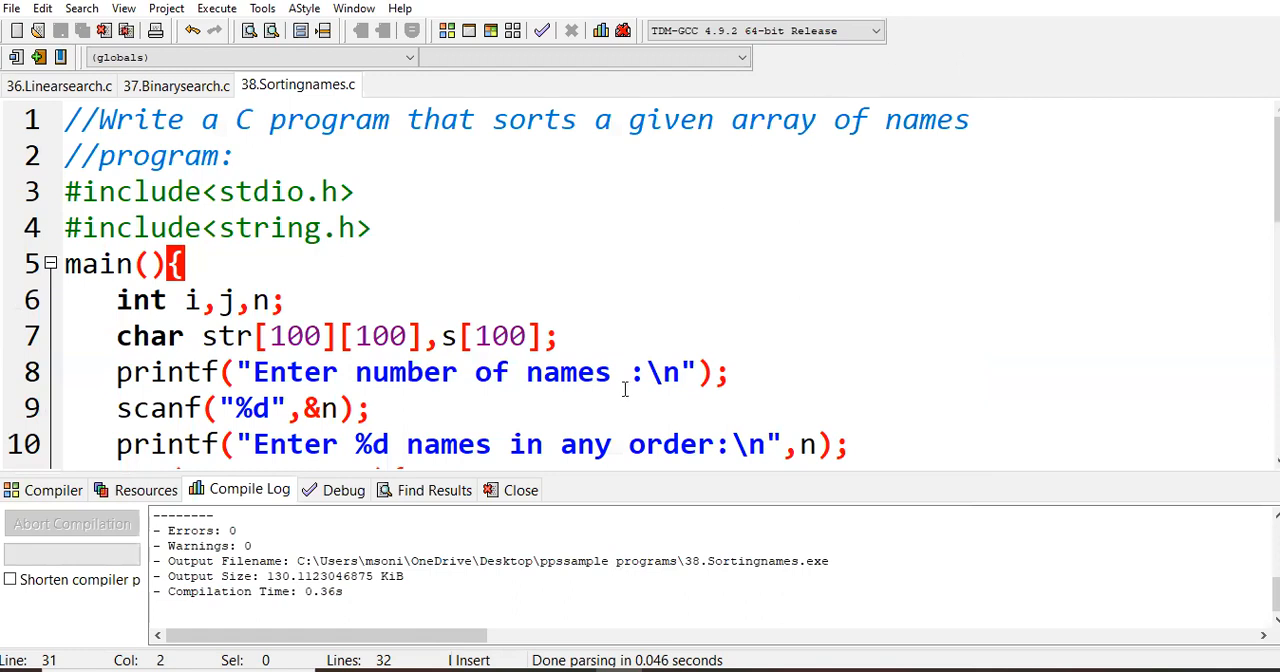
{"action": "left_click", "coordinate": [520, 490]}
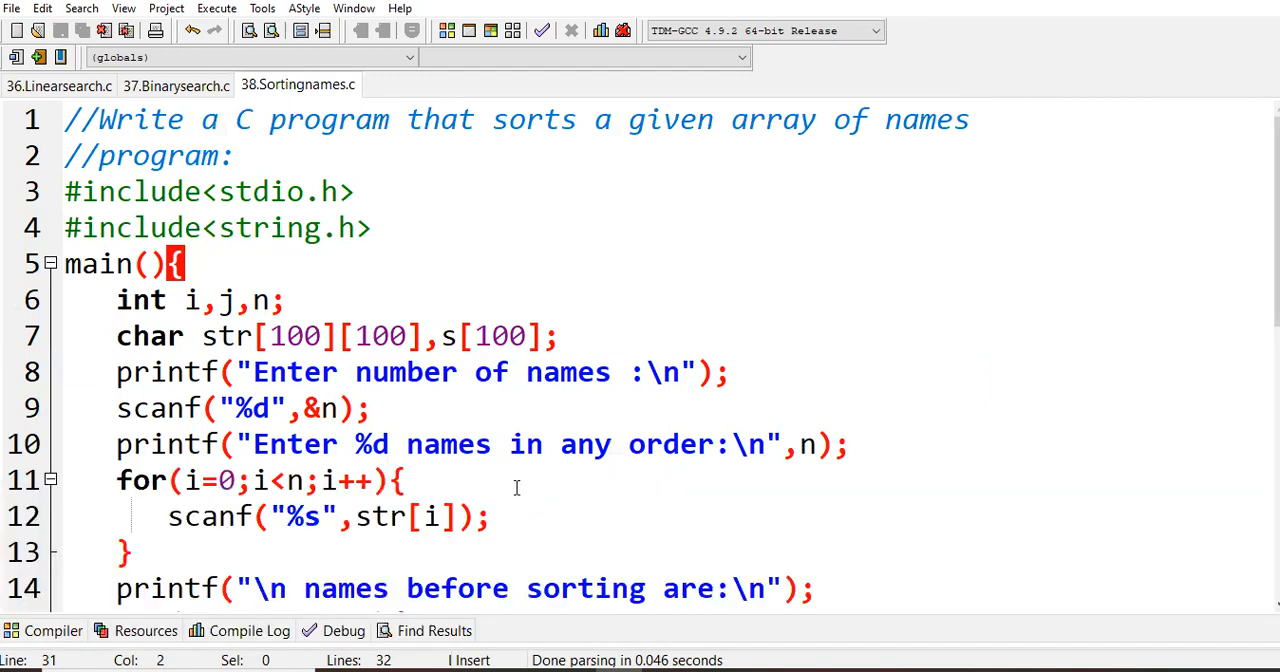